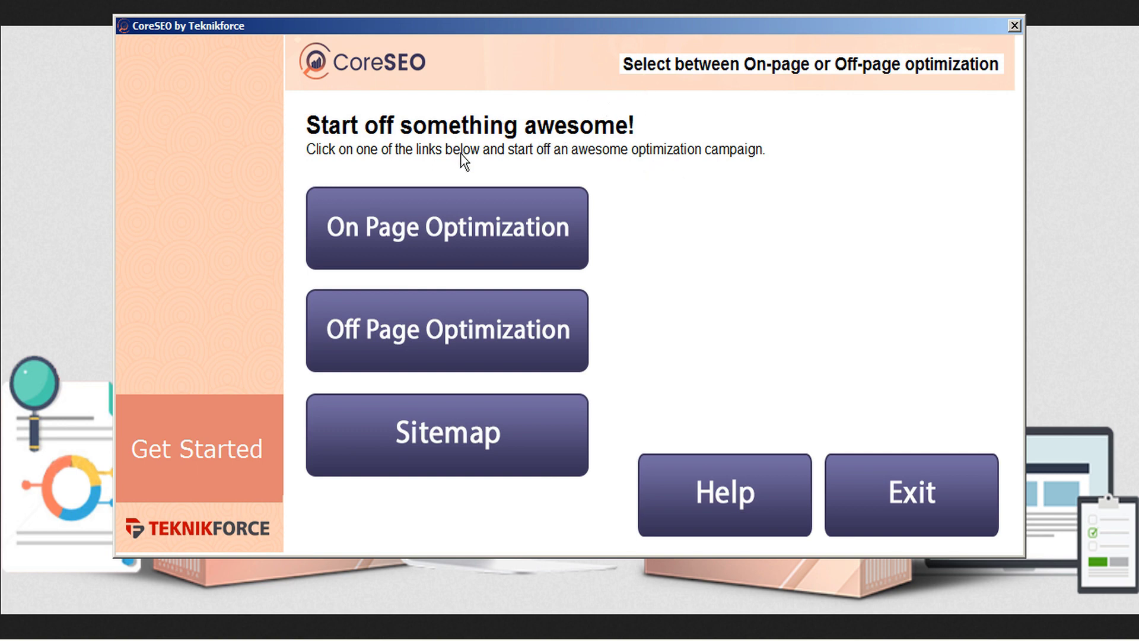
Step: Start an On Page Optimization analysis and open its report Settings
mouse_move(401, 232)
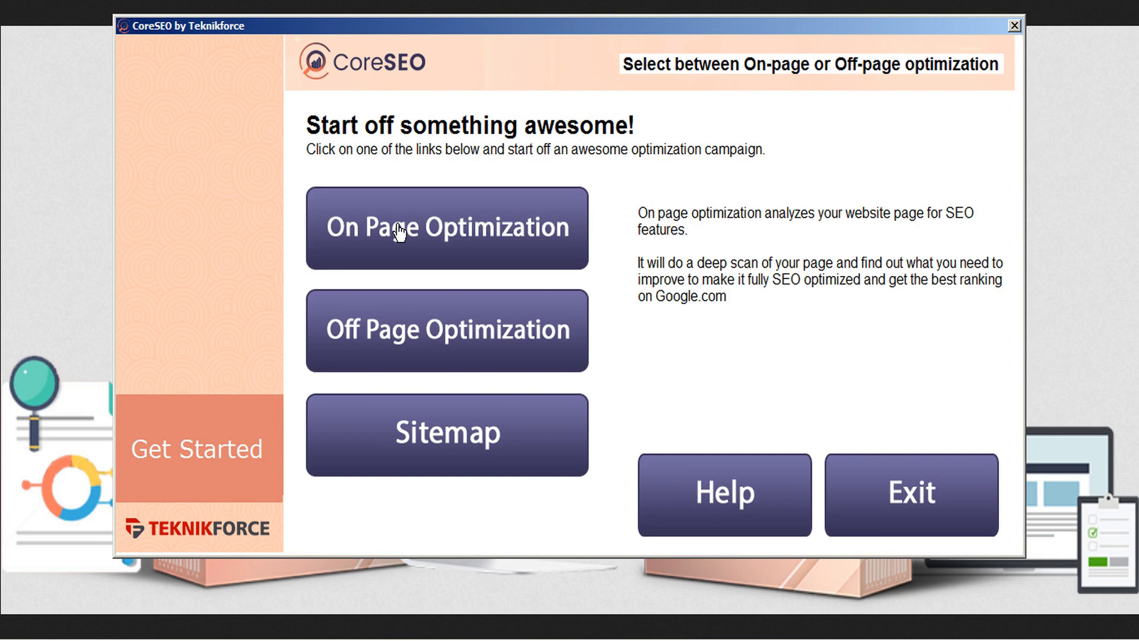
mouse_move(401, 347)
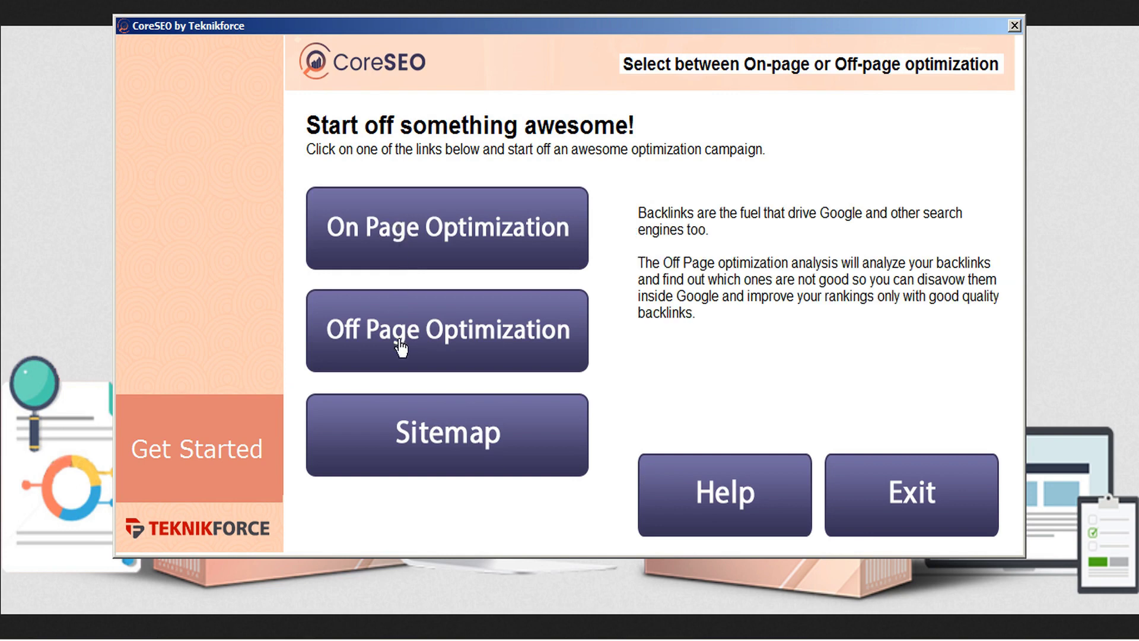
mouse_move(415, 428)
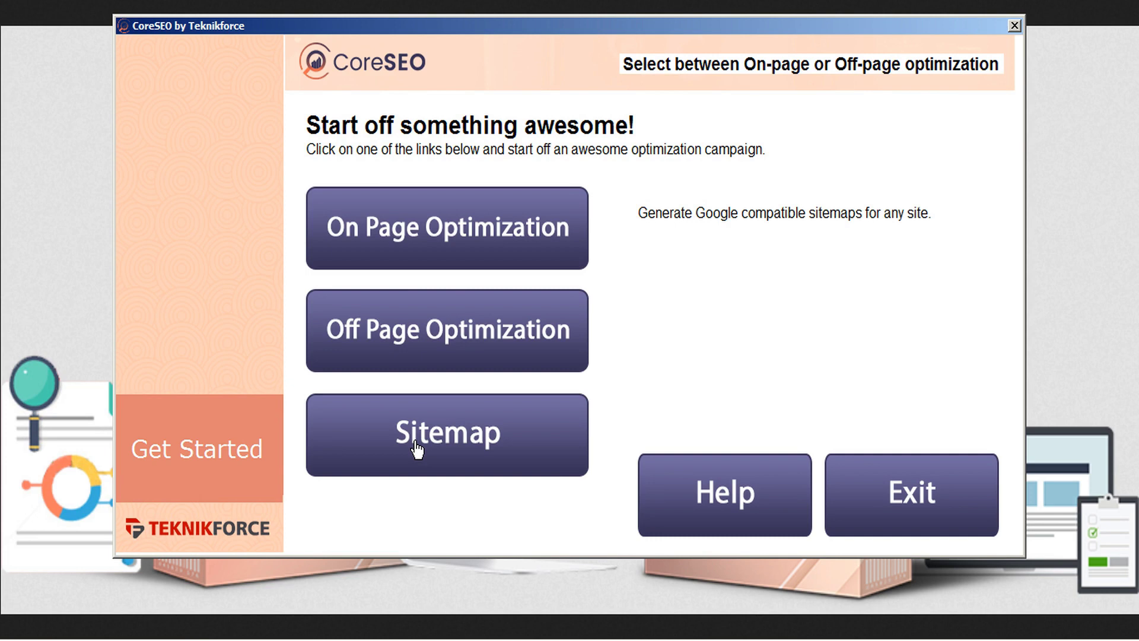
mouse_move(464, 235)
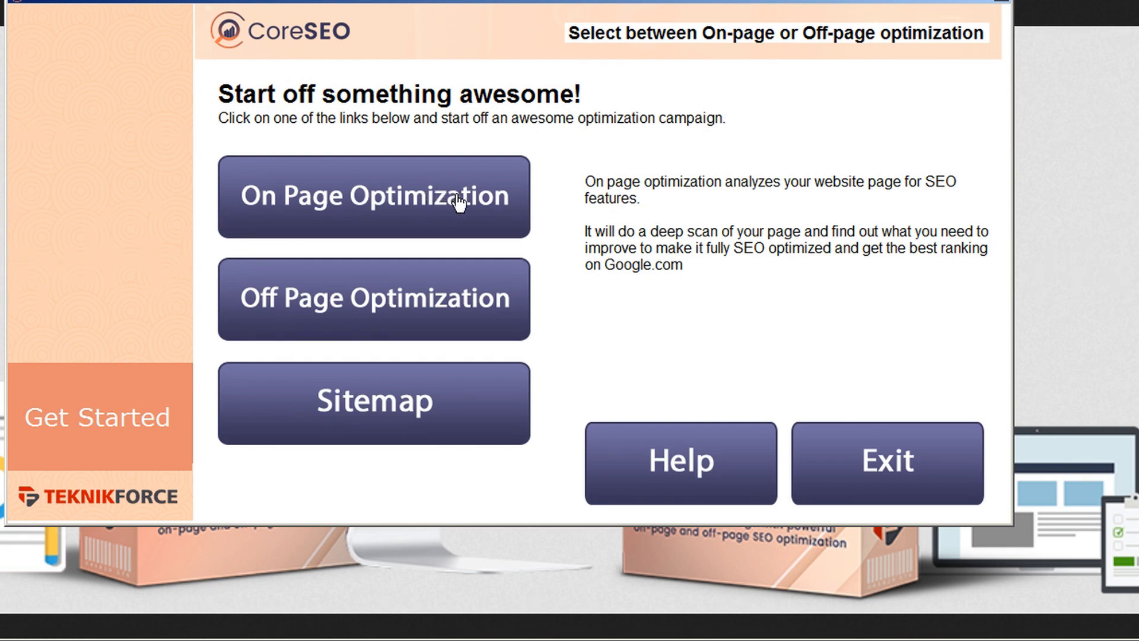
left_click(392, 204)
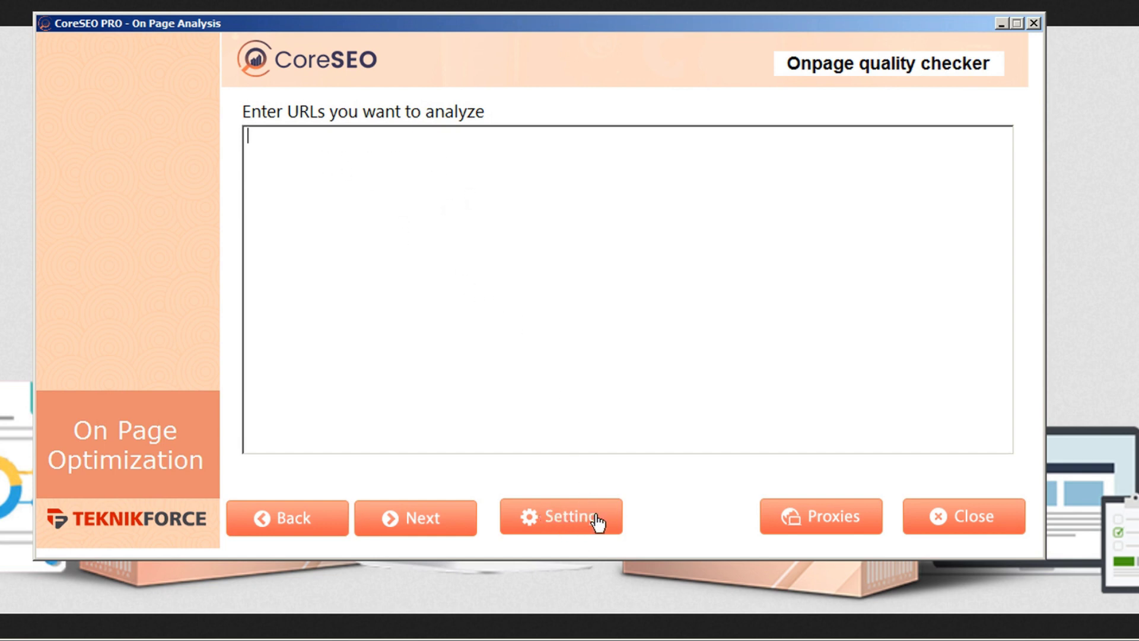
left_click(570, 522)
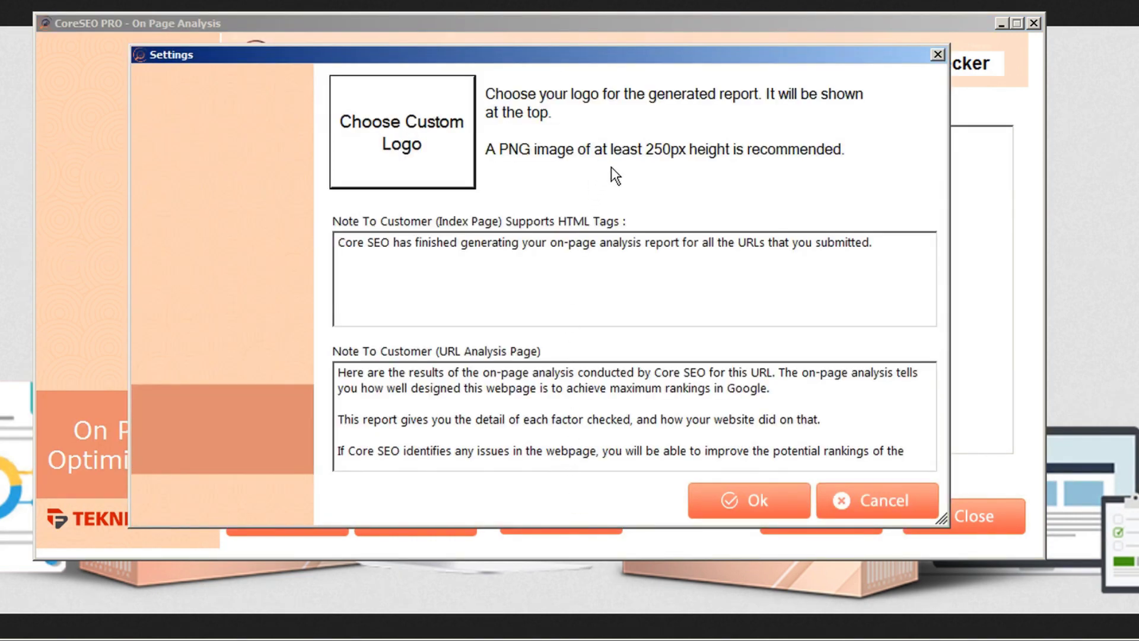
Step: Replace 'Core ' with 'Guru' in both Note To Customer boxes so they read GuruSEO
left_click(382, 241)
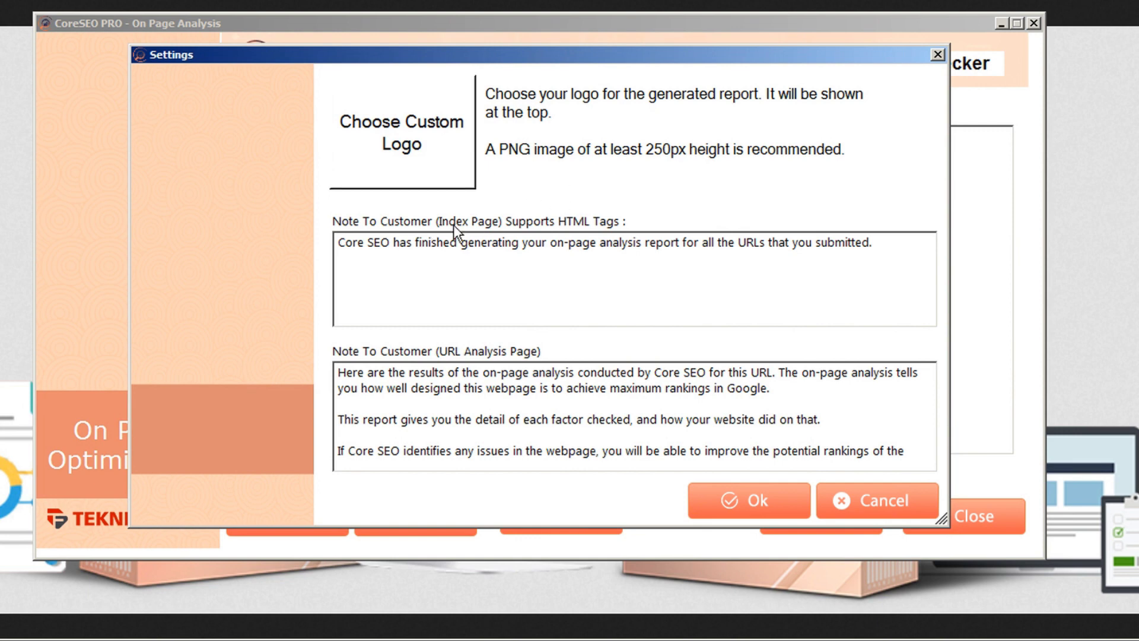
double_click(348, 243)
type("Guru")
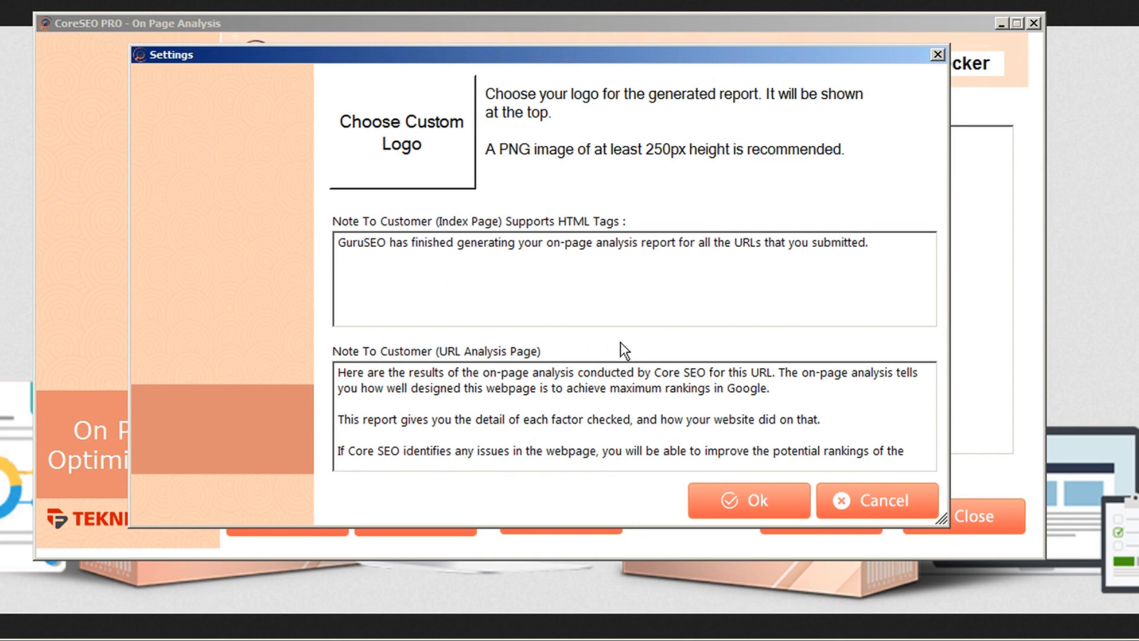
double_click(668, 372)
type("Guru")
double_click(364, 451)
type("Guru")
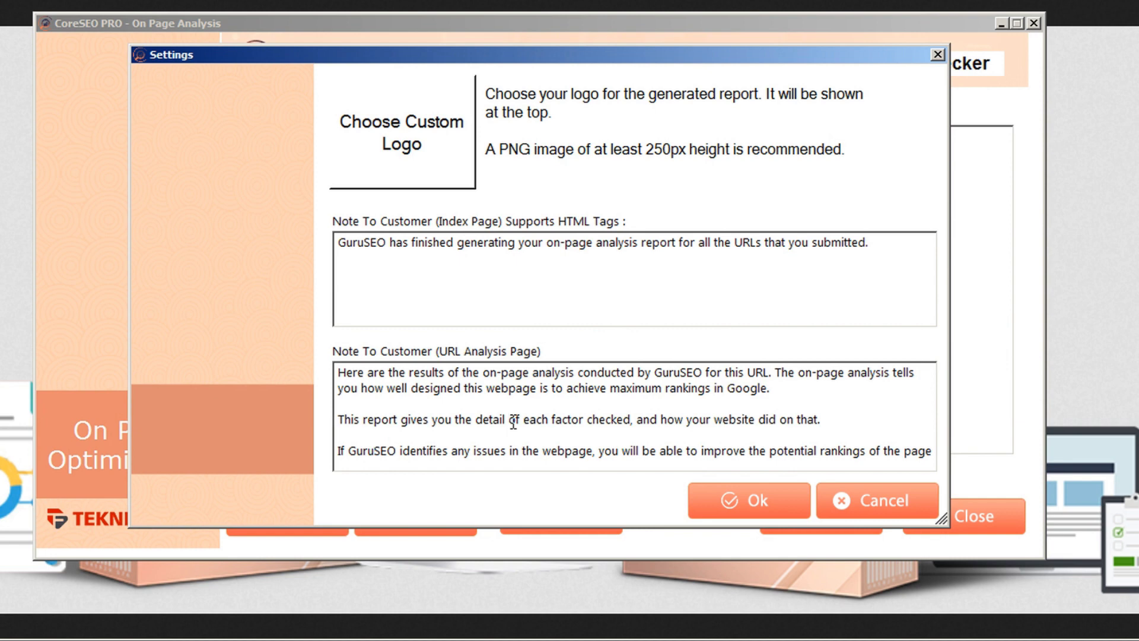
Step: Set guru seo.jpg as the custom report logo, save the settings, and view Proxies
left_click(415, 137)
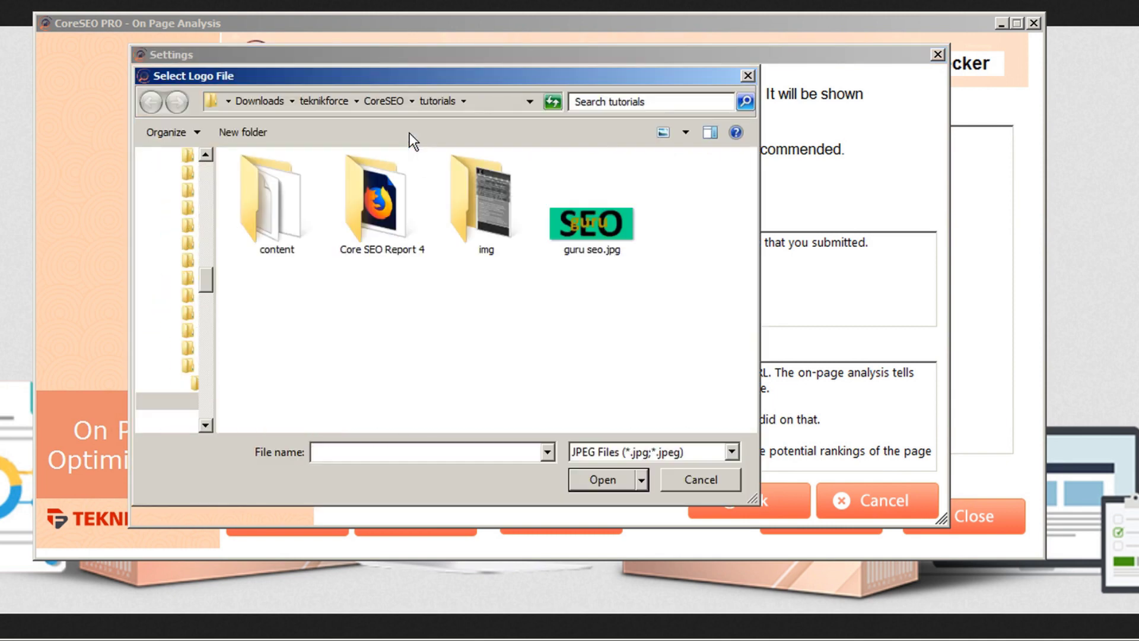
left_click(603, 233)
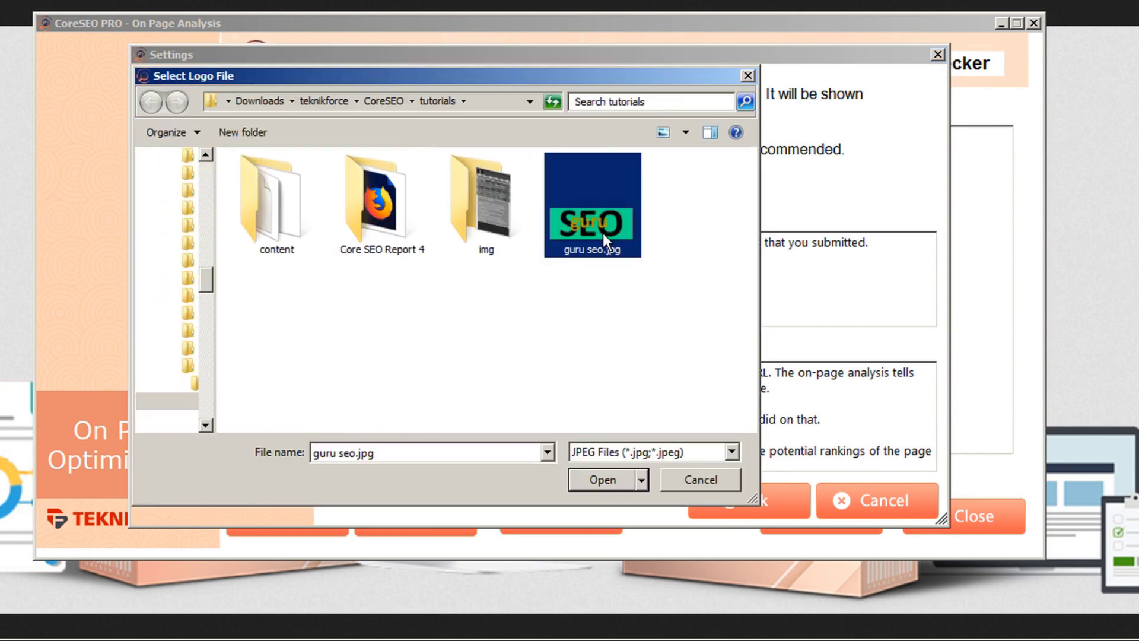
left_click(580, 488)
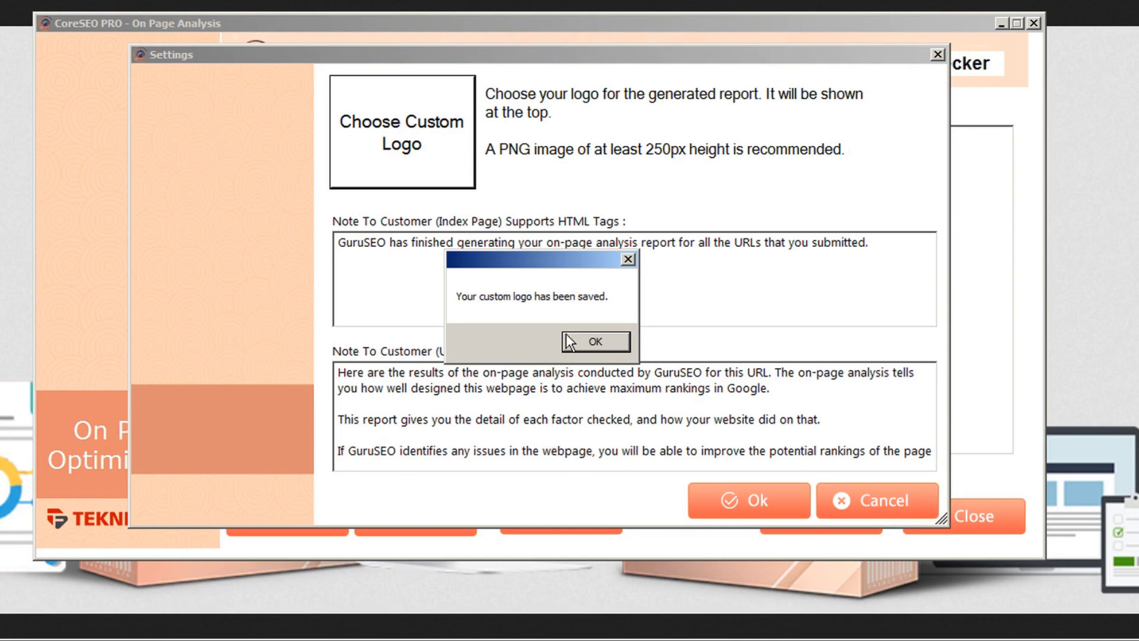
left_click(569, 341)
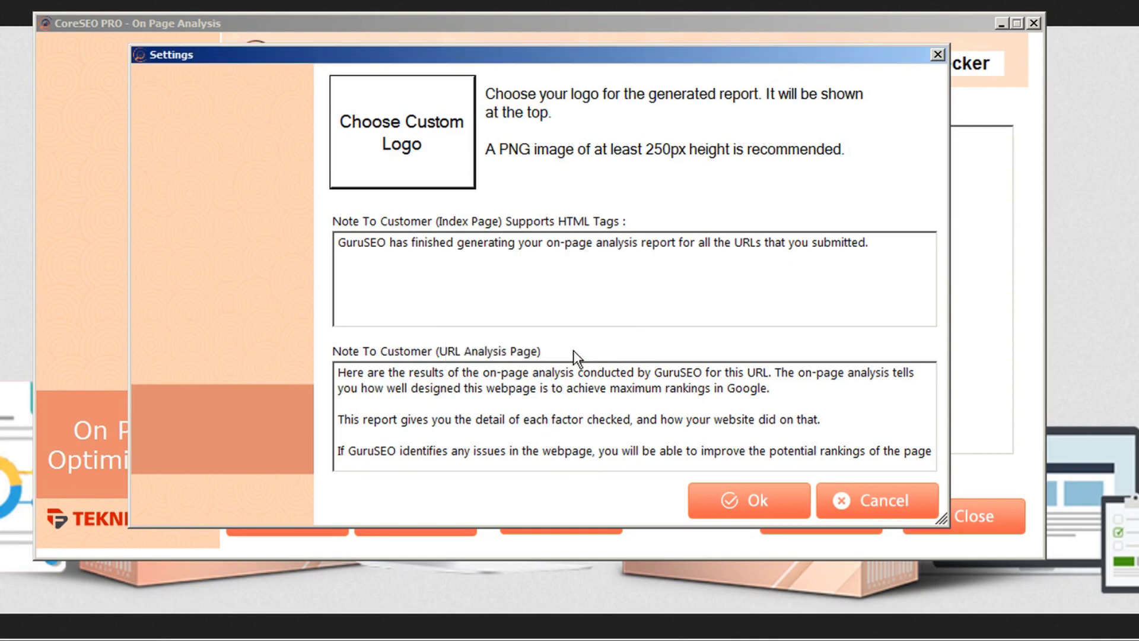
left_click(741, 500)
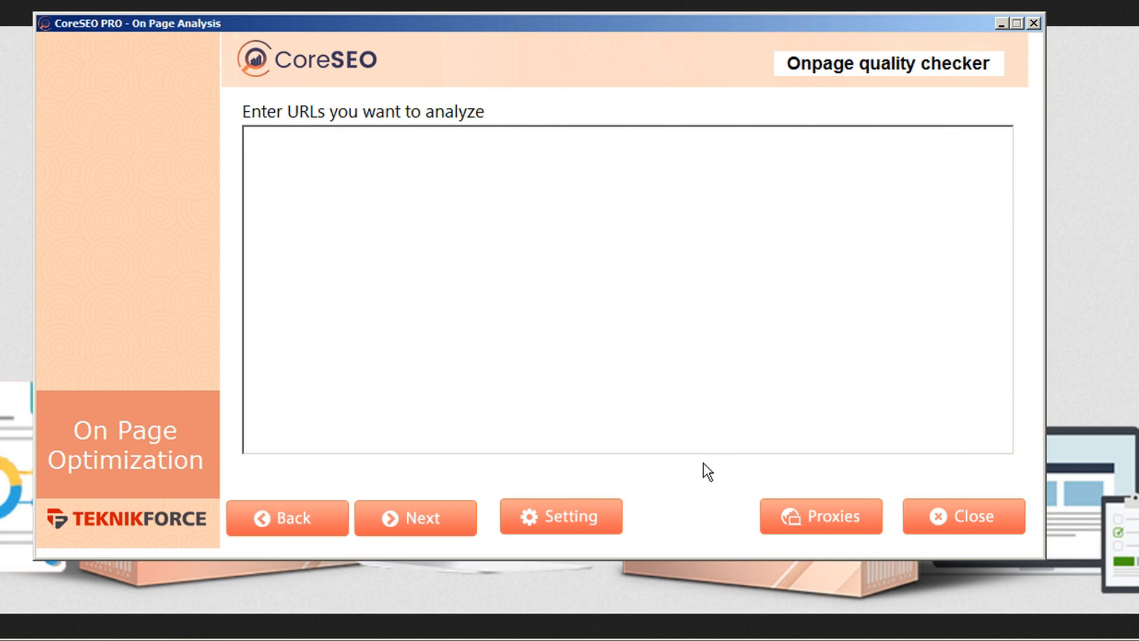
left_click(802, 521)
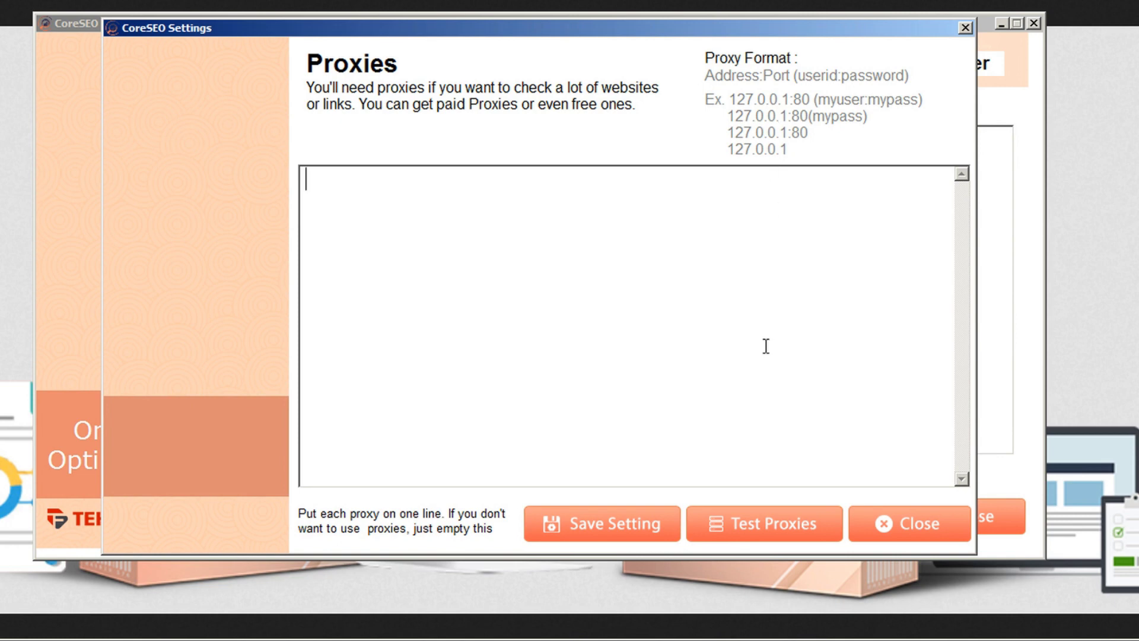
left_click(877, 525)
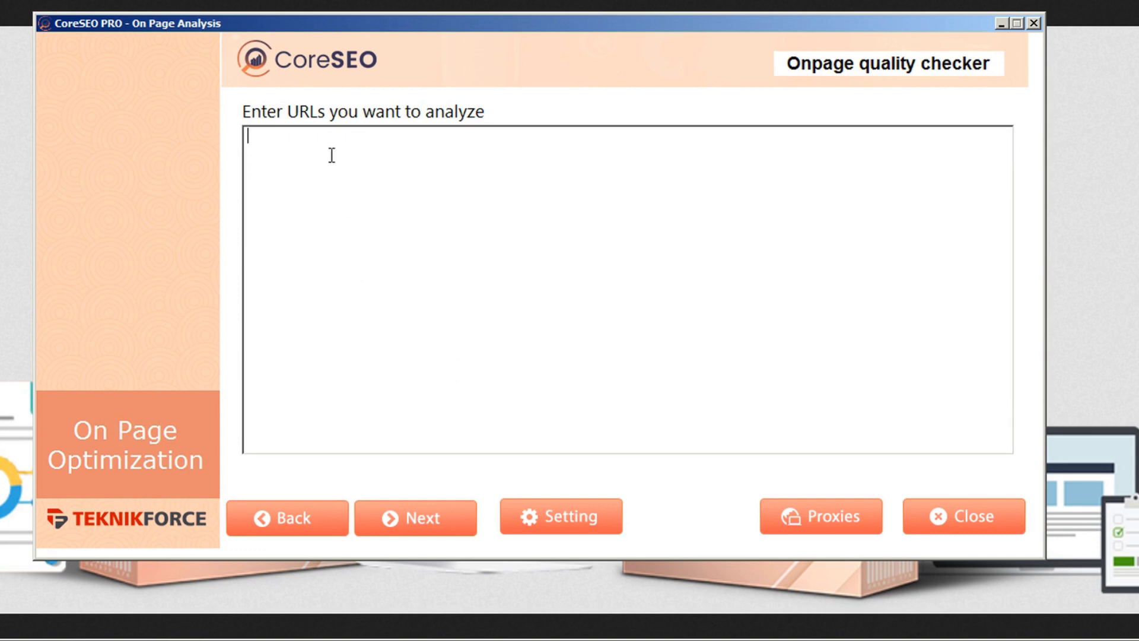
Step: Paste thebusinessvideos.com, astrobix.com, seo.com and neilpatel.com into the URL list and run the analysis
type("http://thebusinessvideos.com/ http://astrobix.com/ https://seo.com/ https://neilpatel.com/")
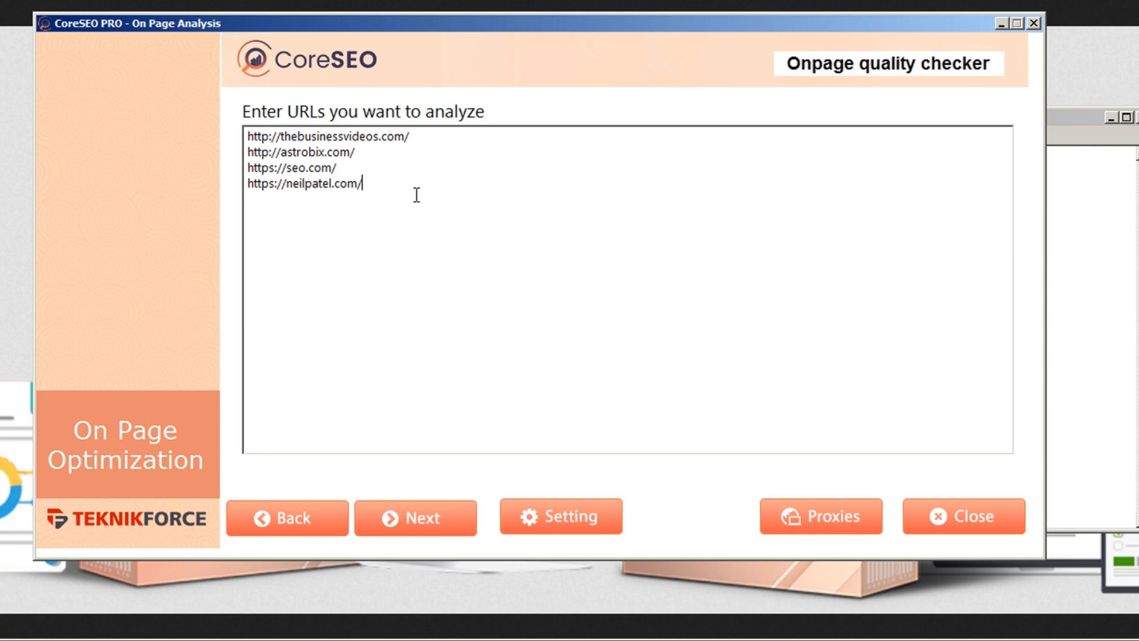
left_click(416, 137)
left_click_drag(292, 171, 315, 170)
left_click(337, 169)
left_click_drag(369, 183, 237, 187)
left_click(372, 184)
left_click(394, 527)
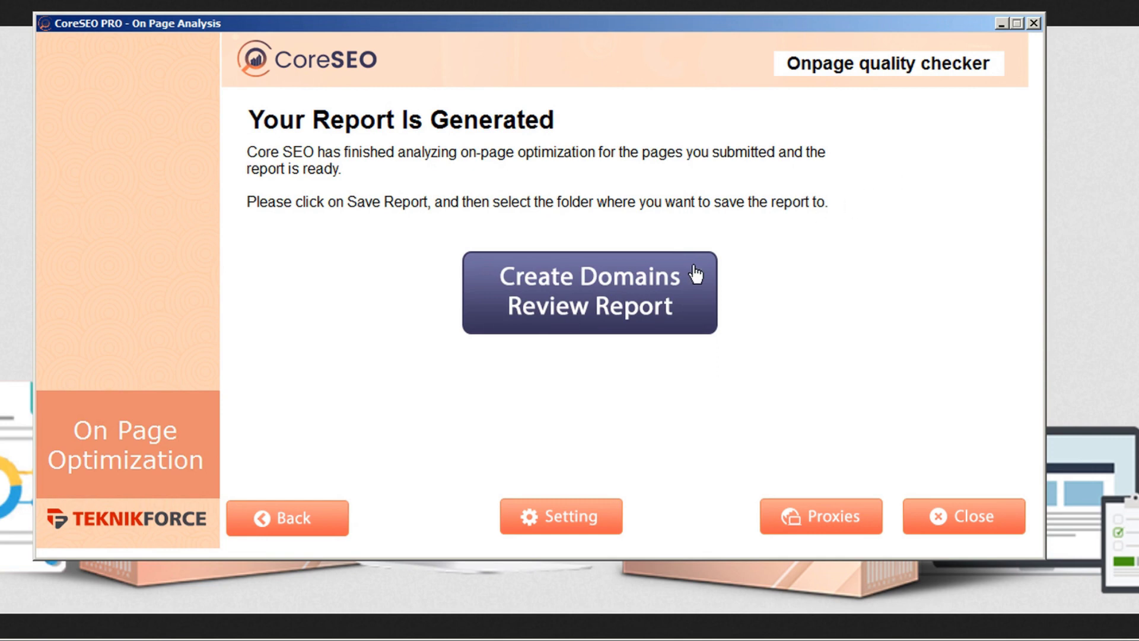
Step: Save the generated report as Core SEO Report.html (HTML Report) in the tutorials folder
left_click(573, 291)
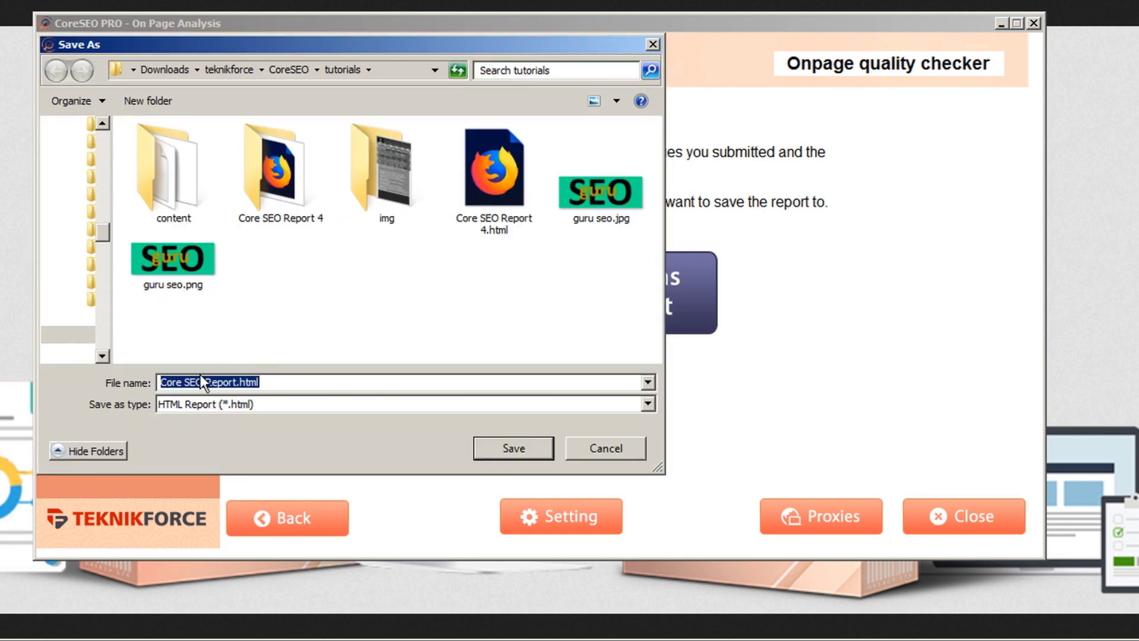
left_click(494, 448)
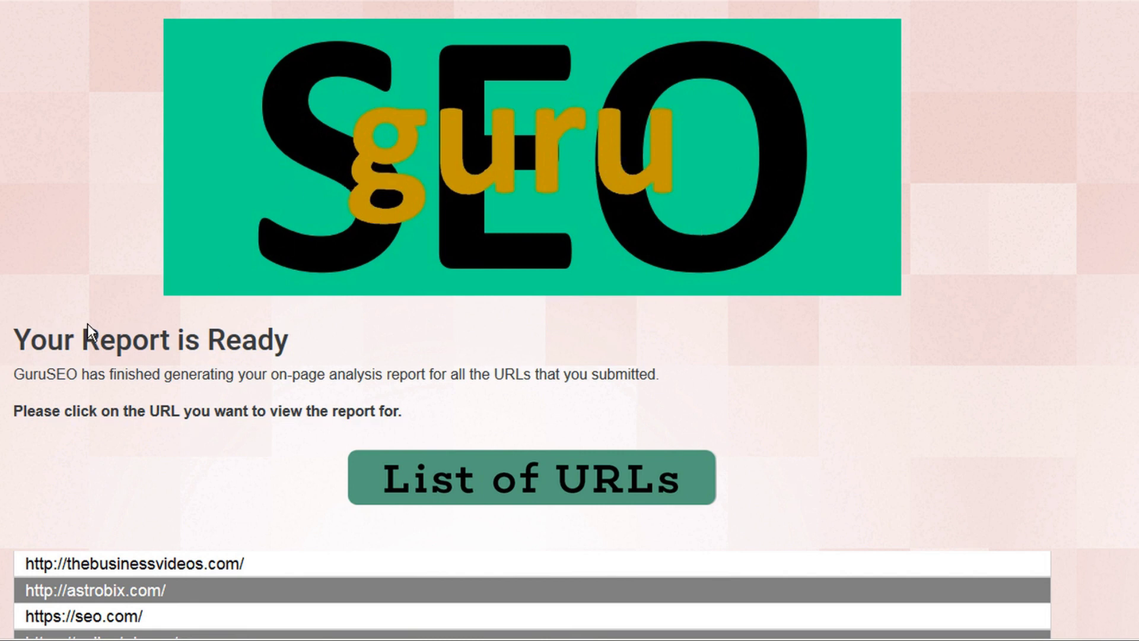
left_click_drag(14, 374, 80, 375)
left_click(134, 375)
scroll(87, 326, "down", 3)
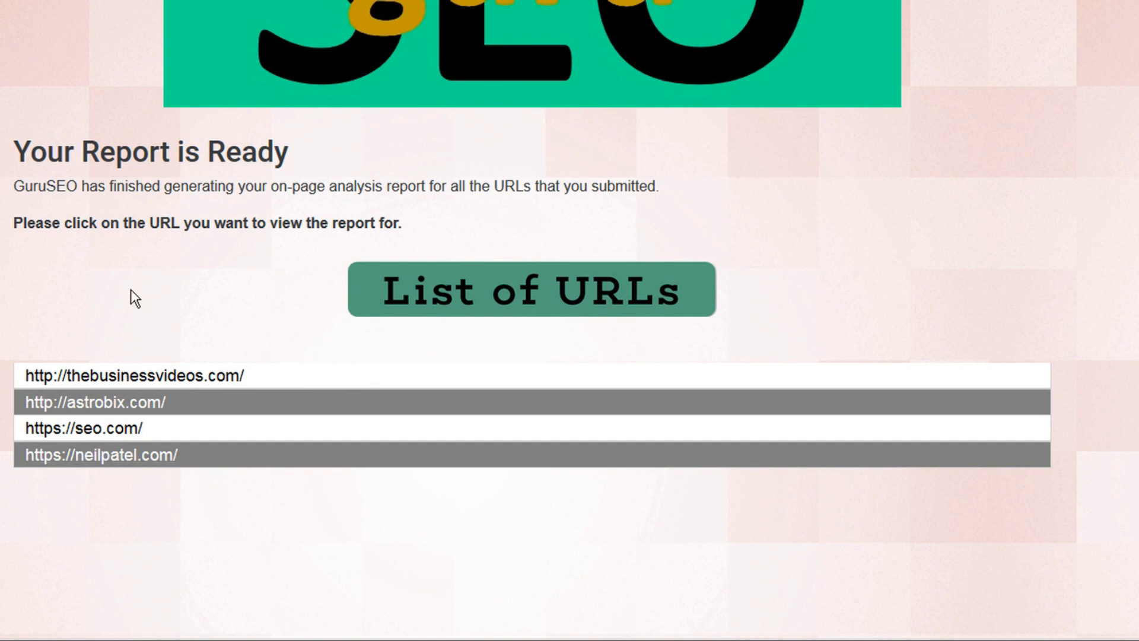
left_click(129, 378)
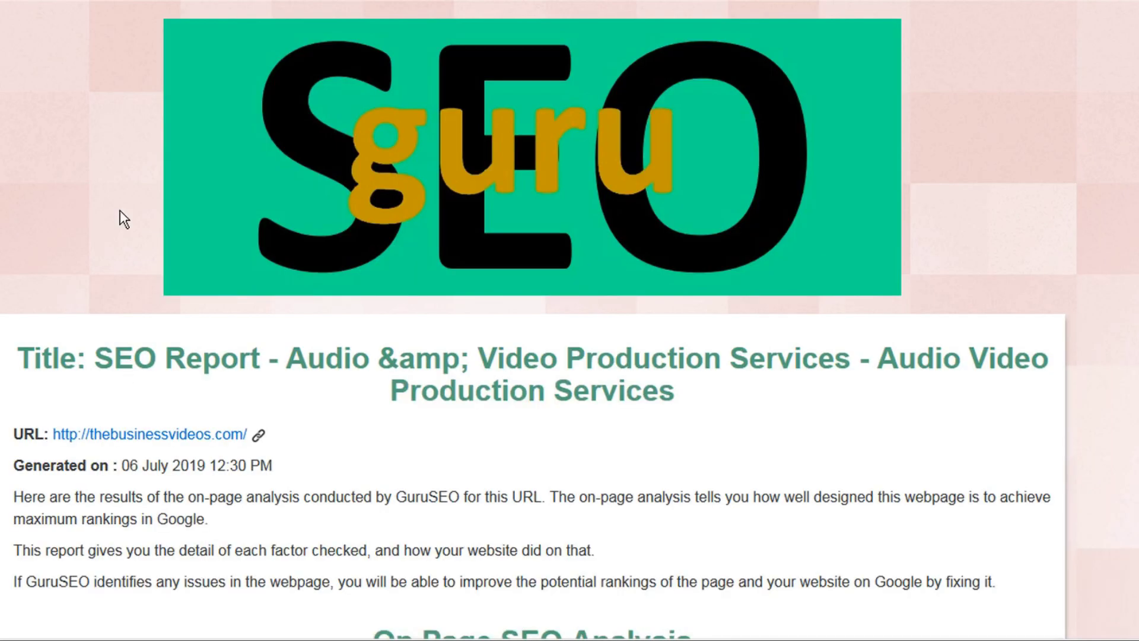
Step: Scroll through the thebusinessvideos.com report's numbered checks from Title Analysis to 37: Mobile Responsiveness
scroll(120, 210, "down", 5)
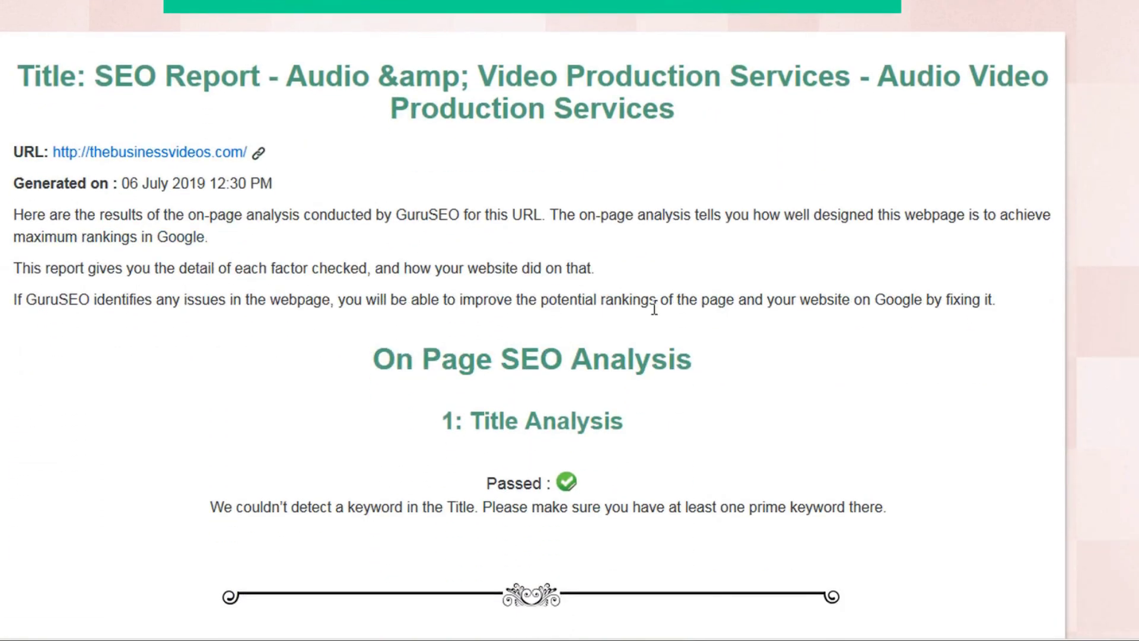
left_click_drag(14, 215, 999, 301)
left_click(818, 262)
scroll(649, 248, "down", 3)
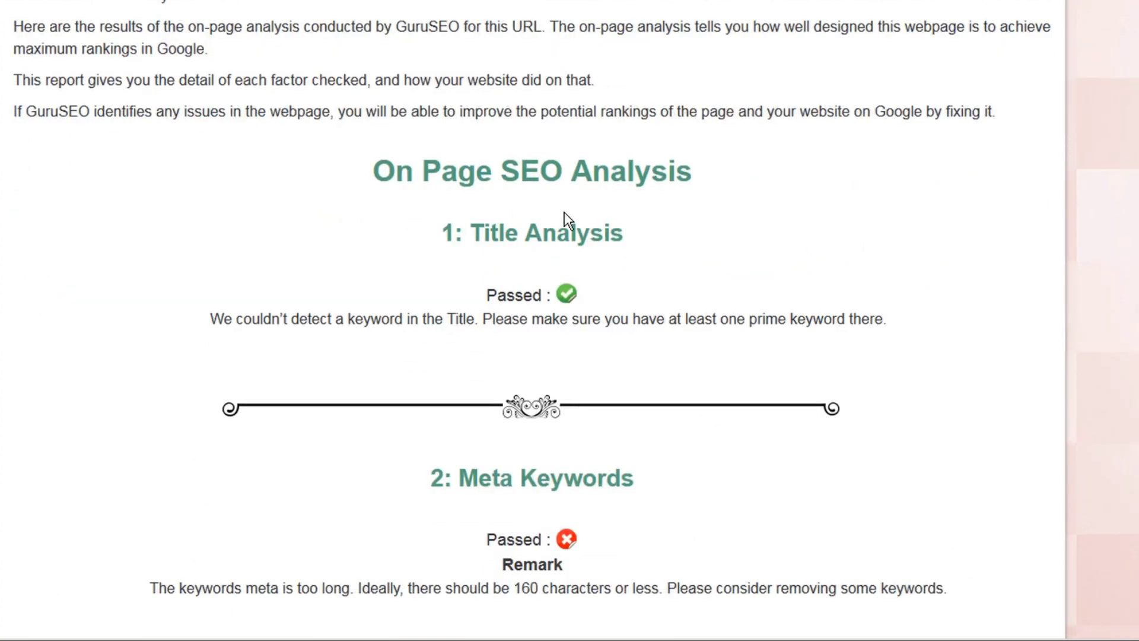
scroll(617, 208, "down", 1)
scroll(642, 206, "down", 1)
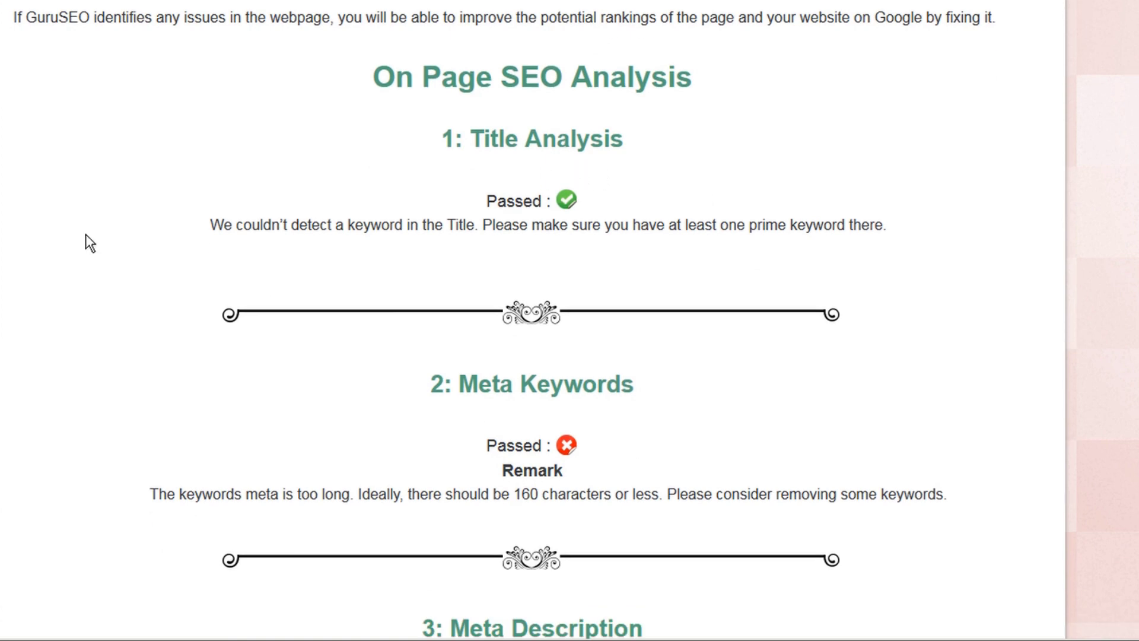
scroll(85, 235, "down", 6)
scroll(85, 235, "down", 8)
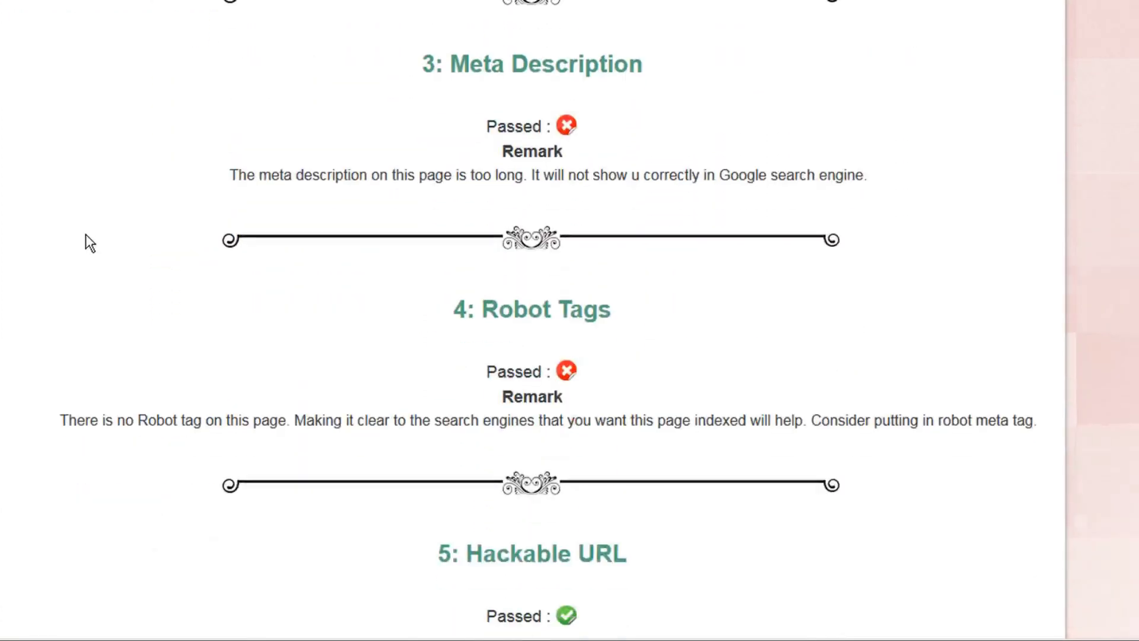
scroll(86, 235, "down", 12)
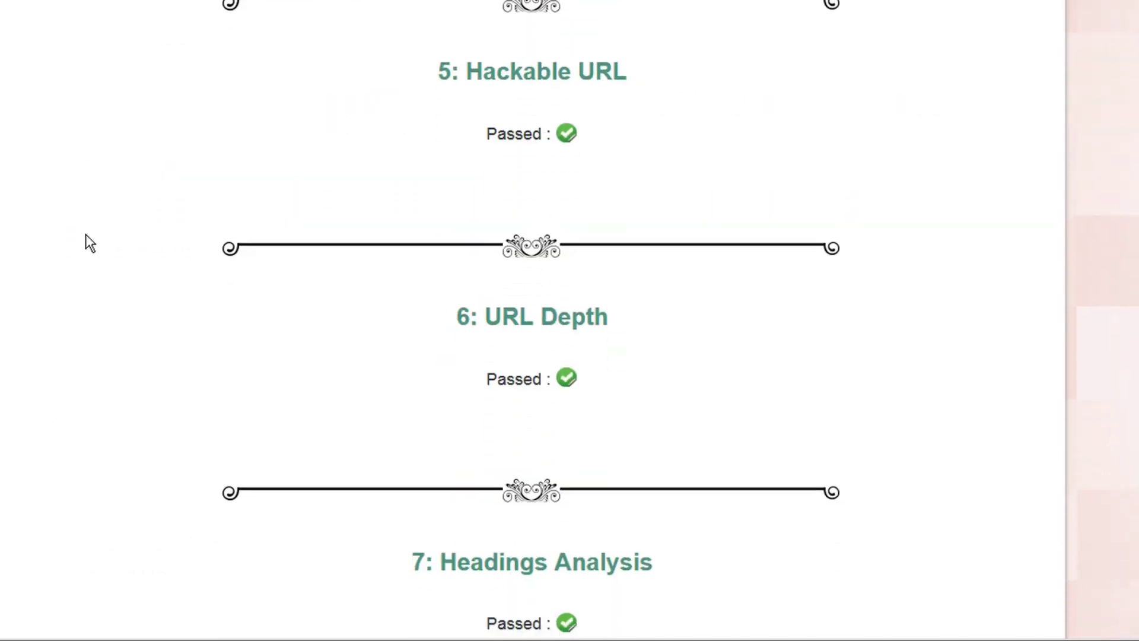
scroll(86, 235, "down", 9)
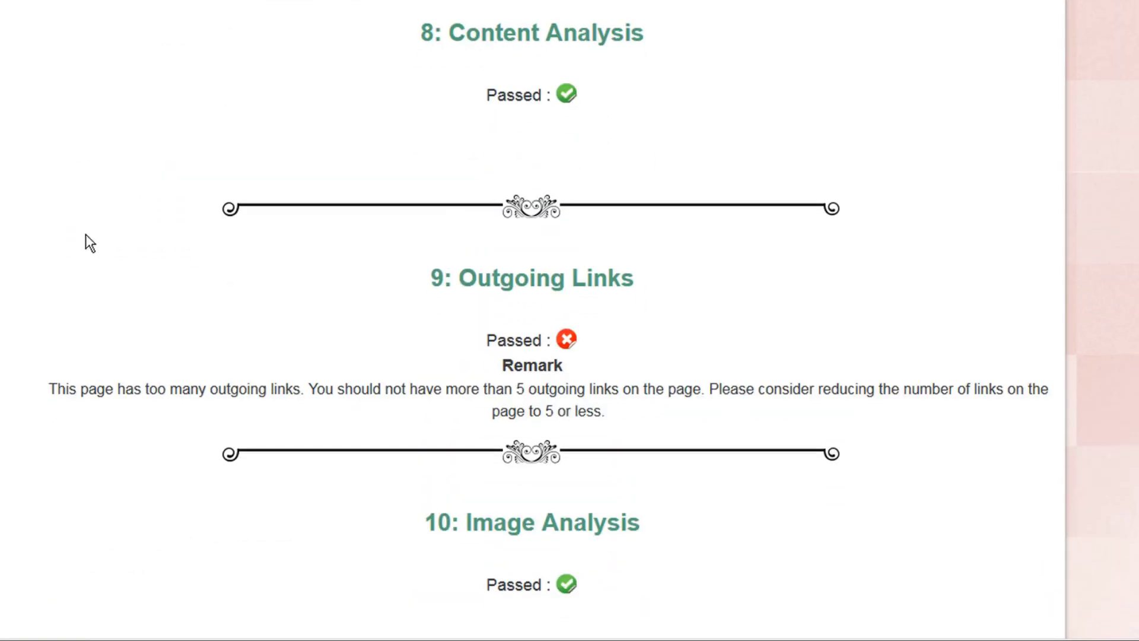
scroll(86, 235, "down", 14)
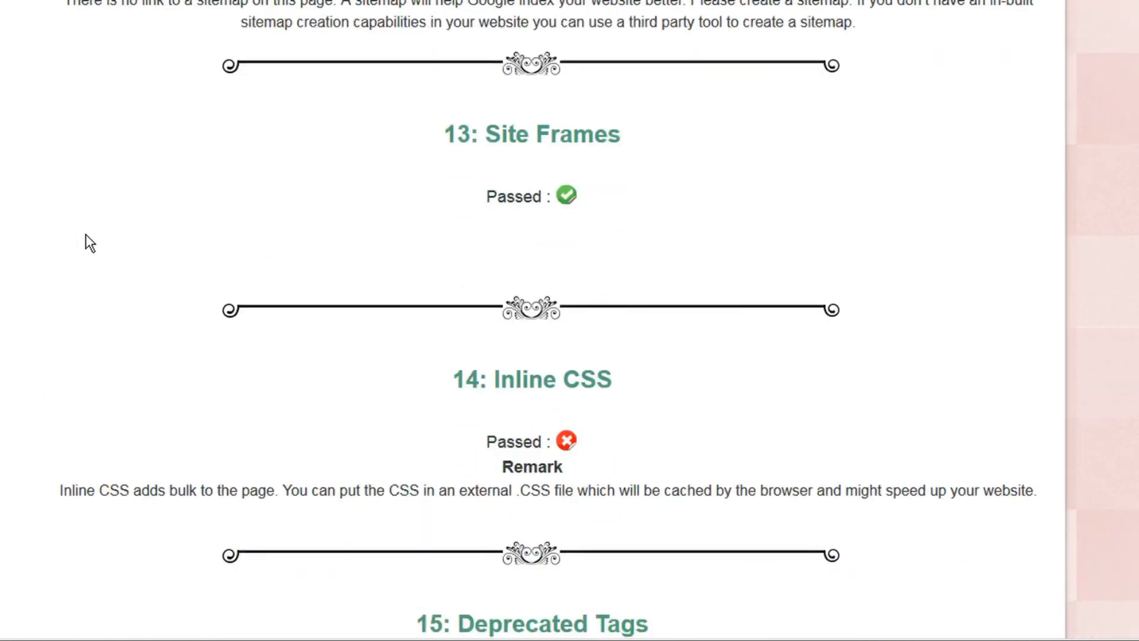
scroll(86, 237, "down", 4)
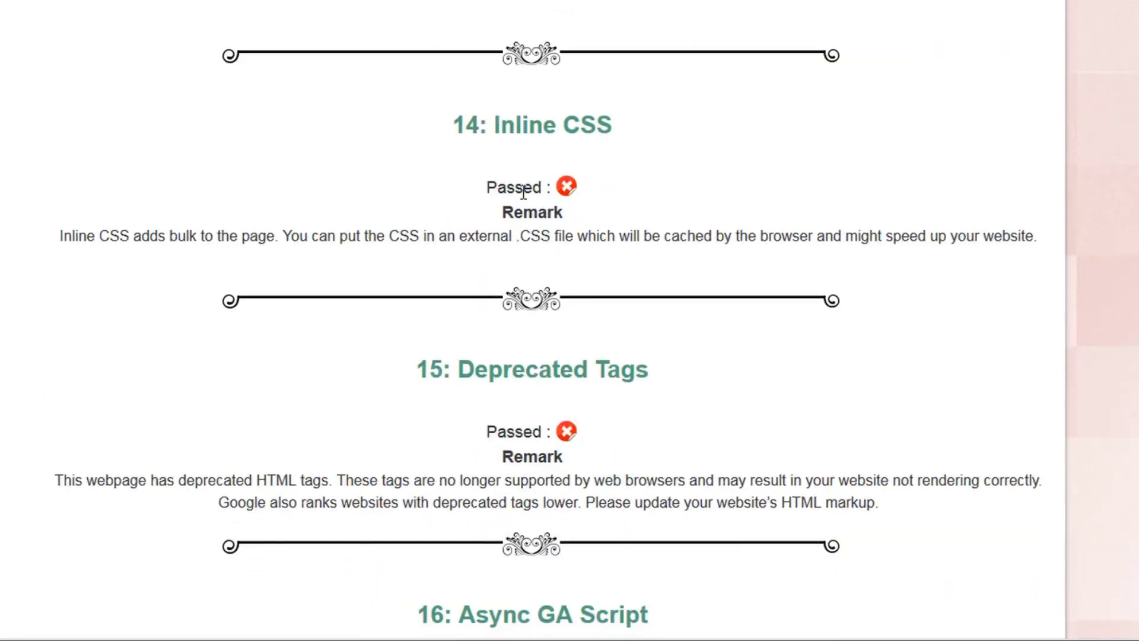
scroll(150, 202, "down", 11)
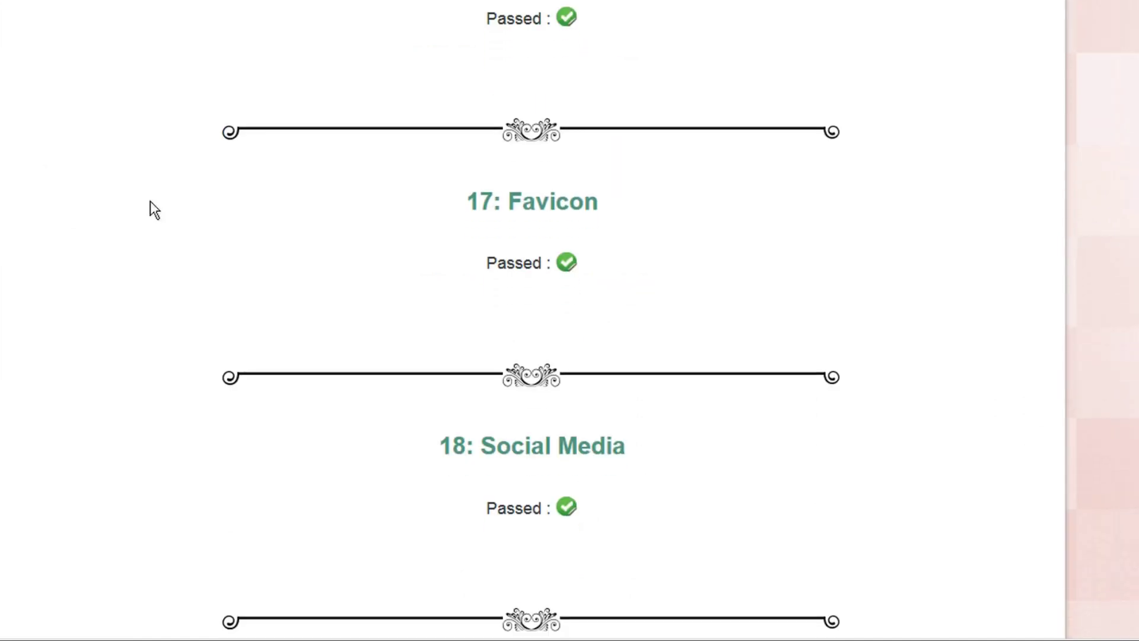
scroll(150, 200, "down", 12)
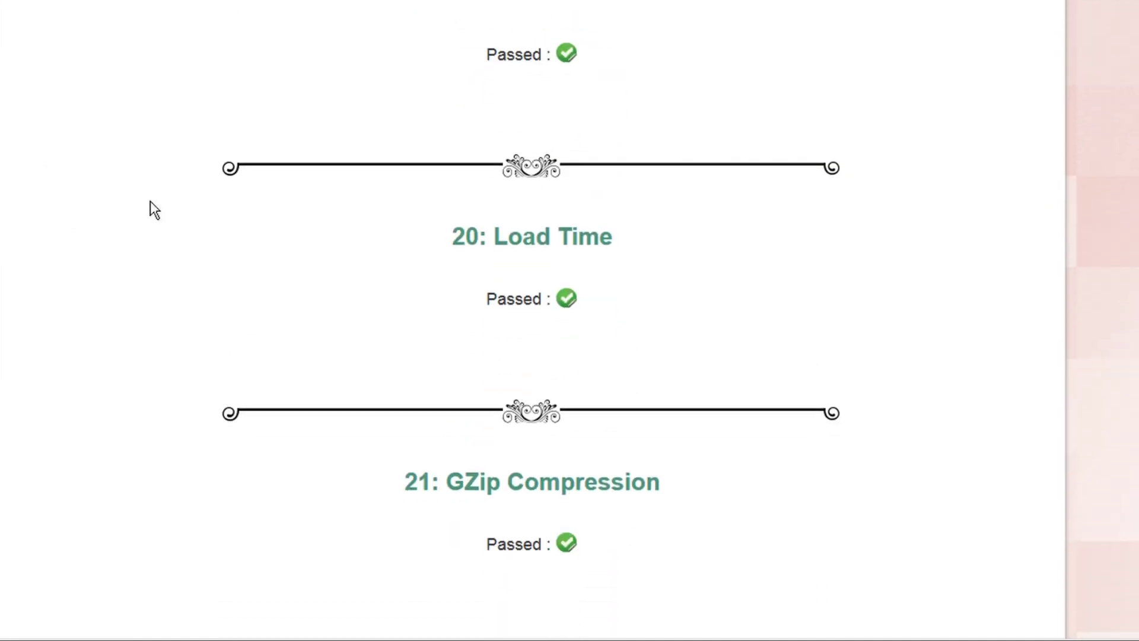
scroll(151, 201, "down", 10)
scroll(150, 201, "down", 8)
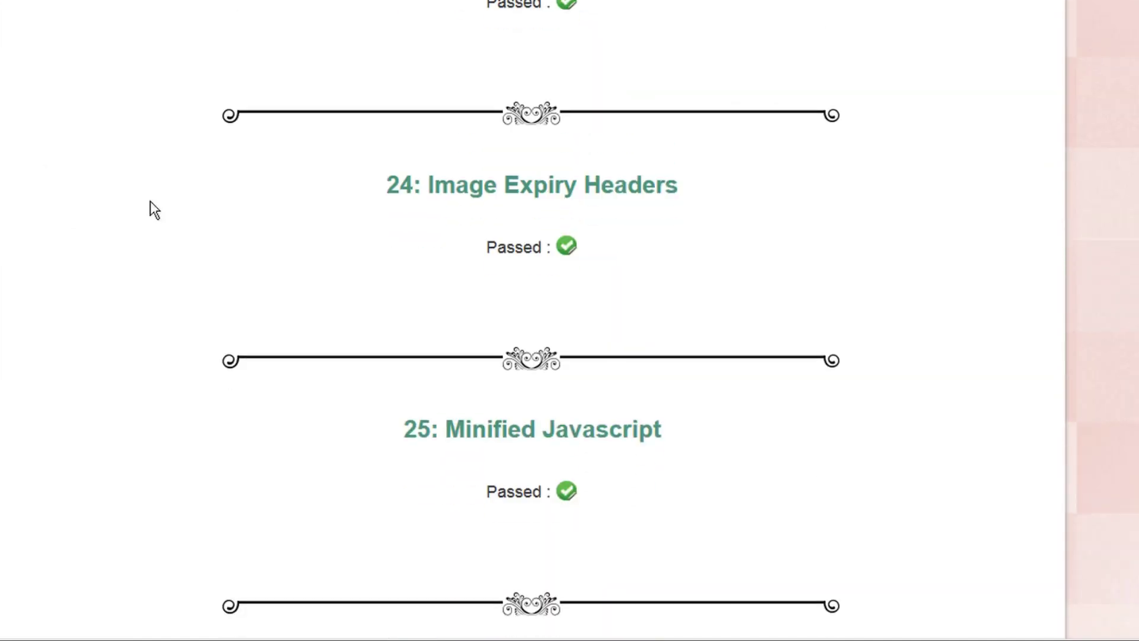
scroll(151, 201, "down", 10)
scroll(150, 201, "down", 8)
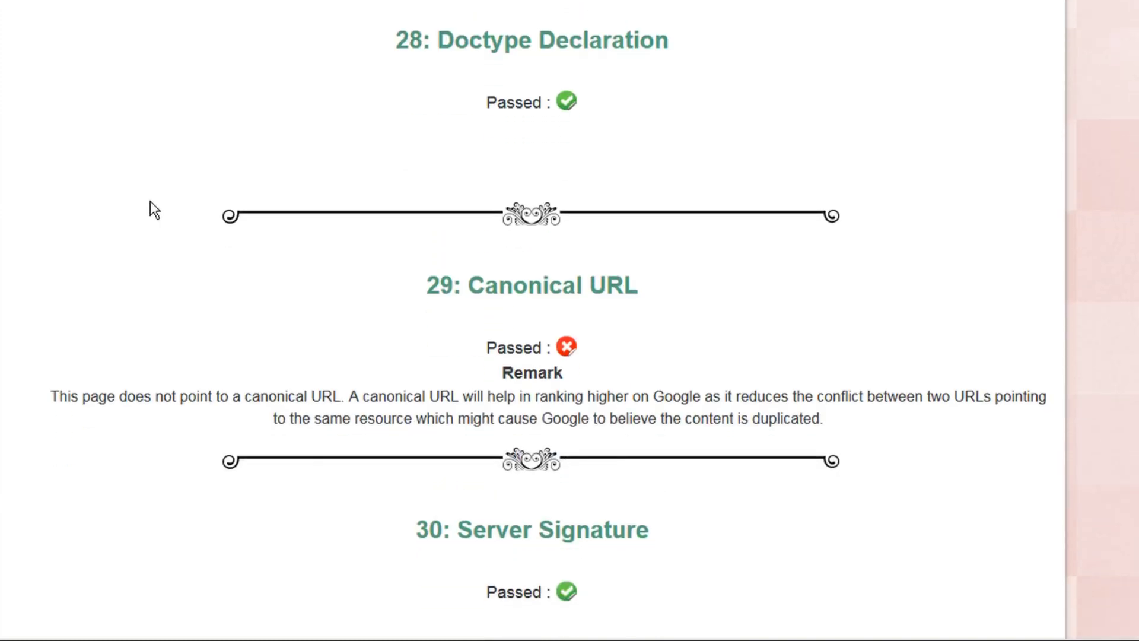
scroll(151, 201, "down", 6)
scroll(151, 200, "down", 10)
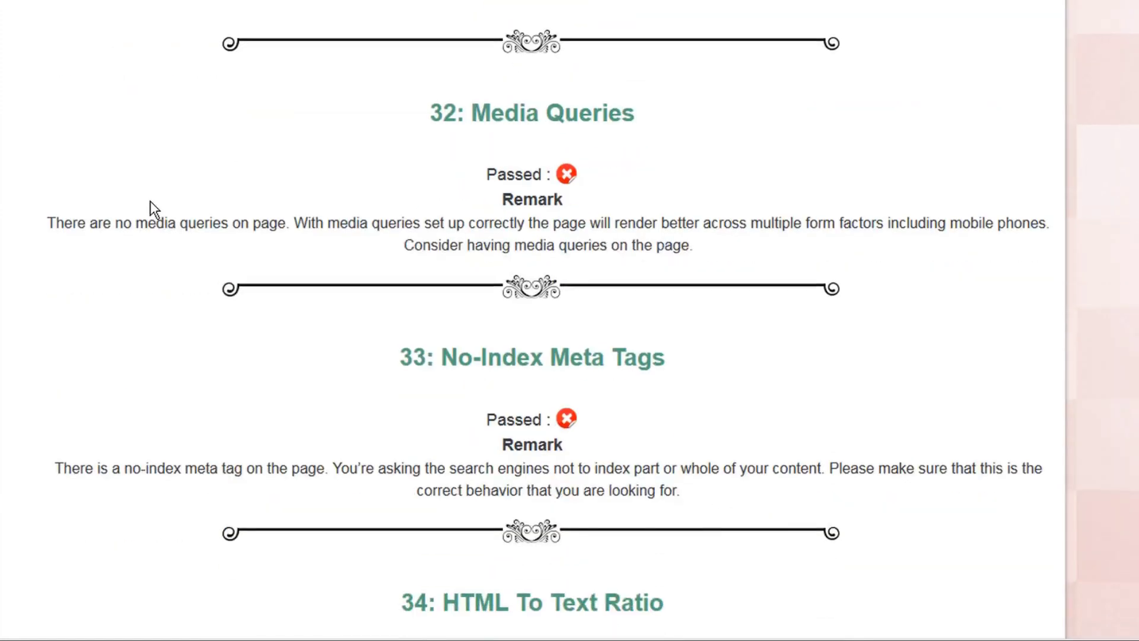
scroll(151, 200, "down", 8)
scroll(151, 201, "down", 10)
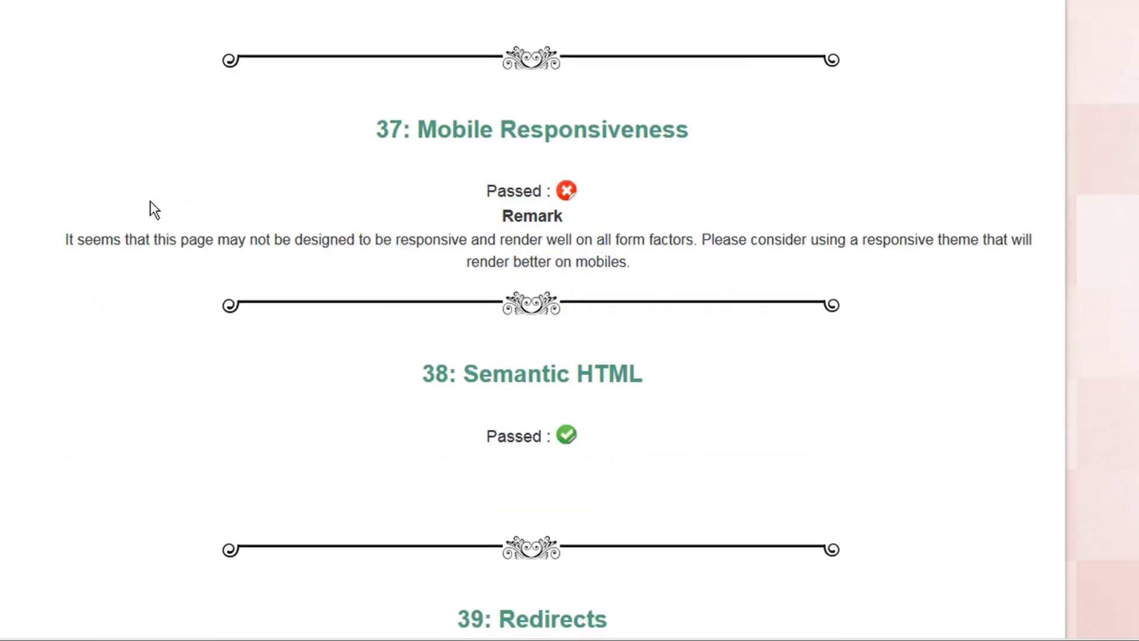